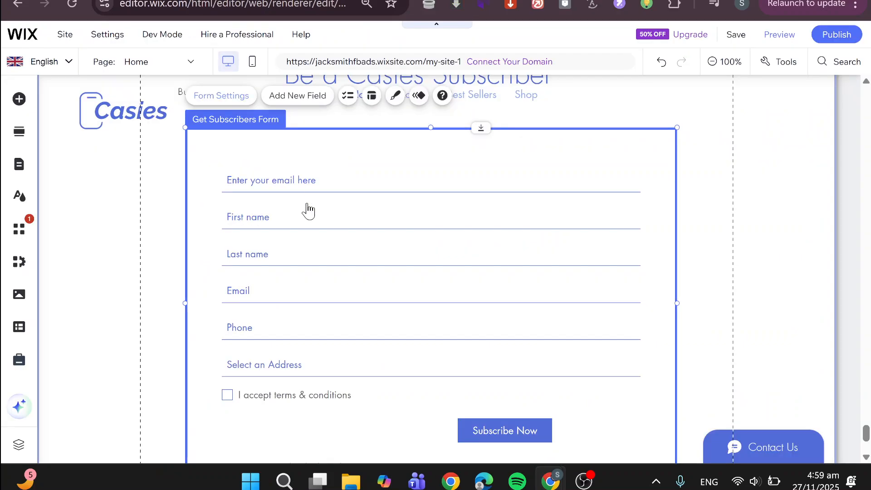
Step: Delete the Get Subscribers form near the end of the Home page
{"action": "key", "text": "Delete"}
Step: Widen the horizontal menu in the Welcome section so its items fit on one row, and center it above the banner
{"action": "scroll", "coordinate": [335, 236], "scroll_direction": "up", "scroll_amount": 15}
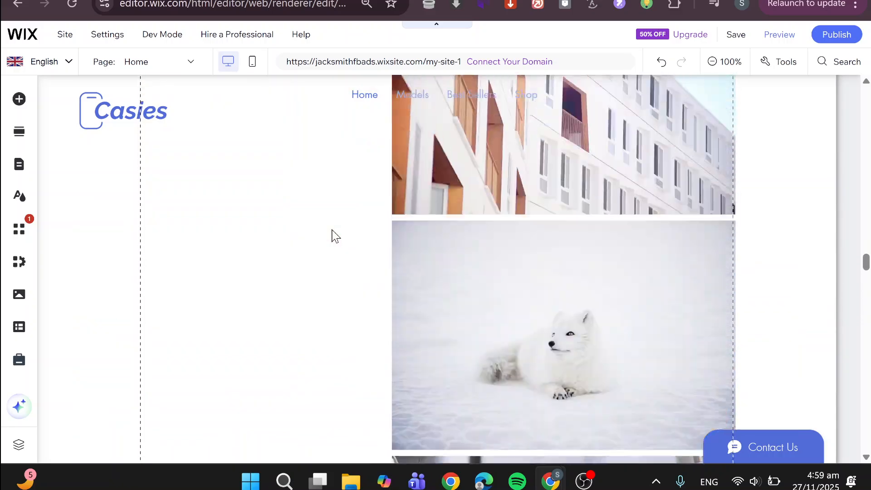
{"action": "scroll", "coordinate": [335, 236], "scroll_direction": "up", "scroll_amount": 10}
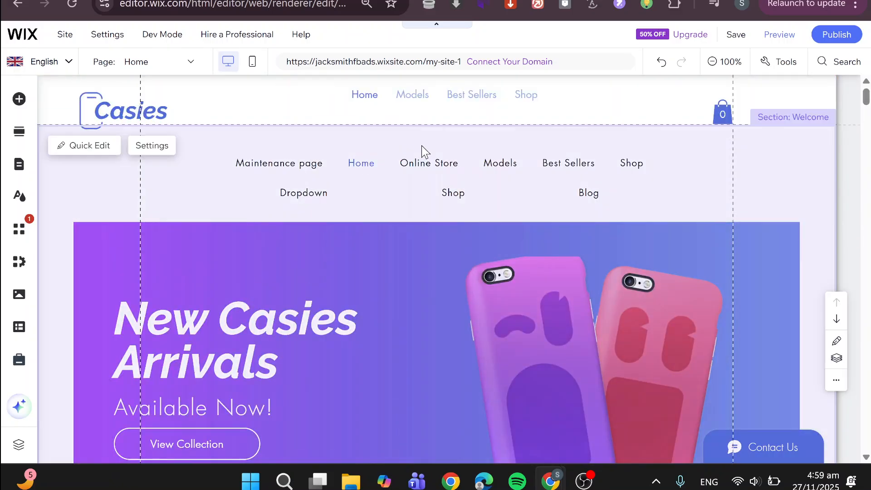
{"action": "left_click", "coordinate": [407, 178]}
{"action": "left_click", "coordinate": [357, 184]}
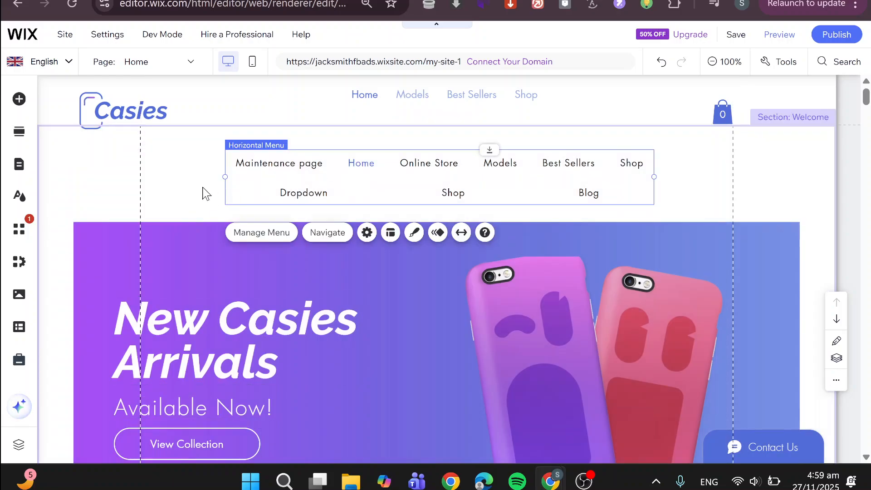
{"action": "left_click_drag", "start_coordinate": [225, 175], "coordinate": [123, 184]}
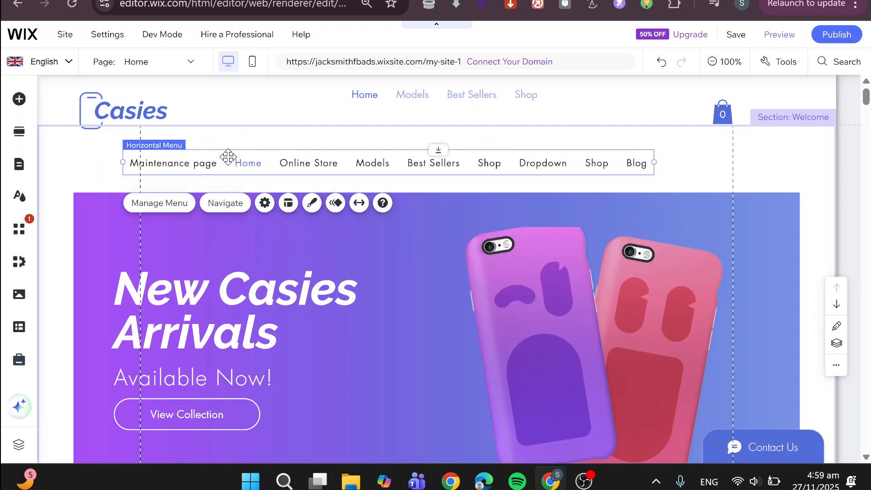
{"action": "left_click_drag", "start_coordinate": [260, 162], "coordinate": [278, 156]}
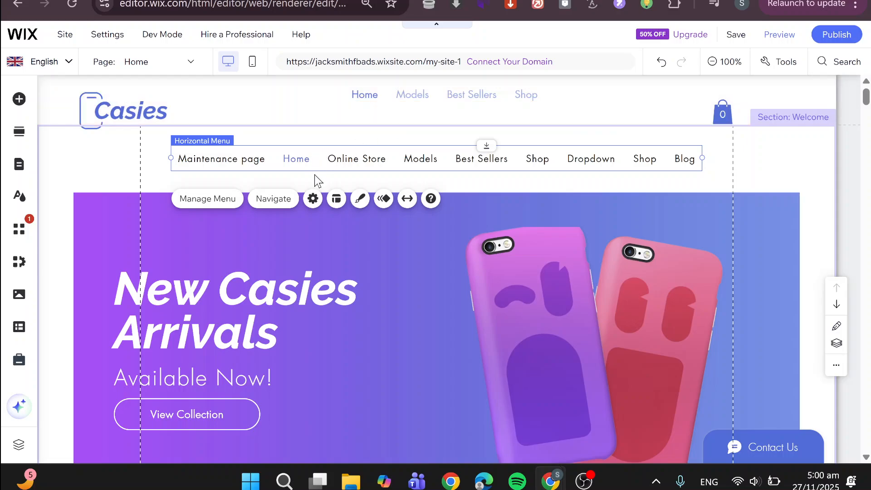
{"action": "scroll", "coordinate": [345, 148], "scroll_direction": "down", "scroll_amount": 2}
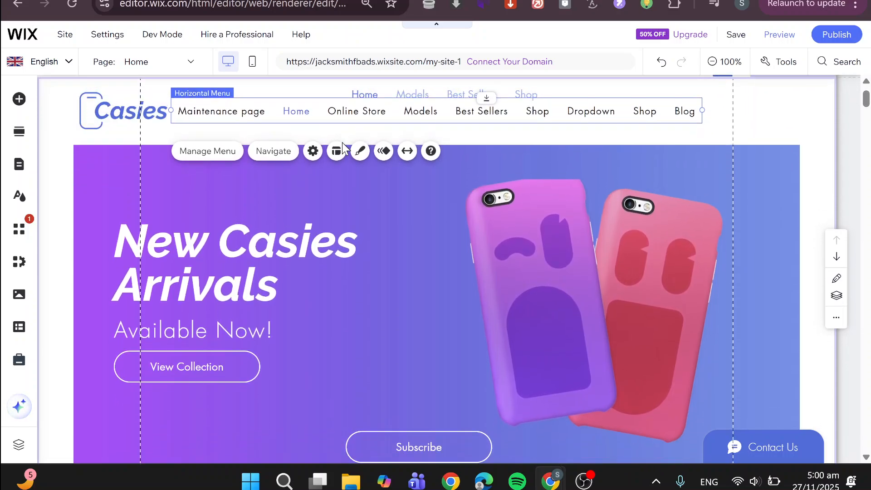
{"action": "scroll", "coordinate": [345, 148], "scroll_direction": "up", "scroll_amount": 2}
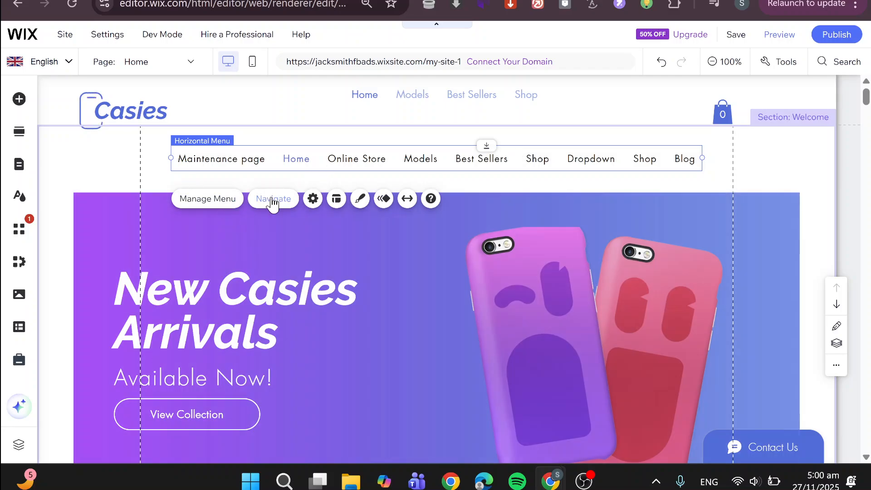
Step: Review the site's page list, the site menu structure and the item types that can be added to the menu
{"action": "left_click", "coordinate": [275, 201]}
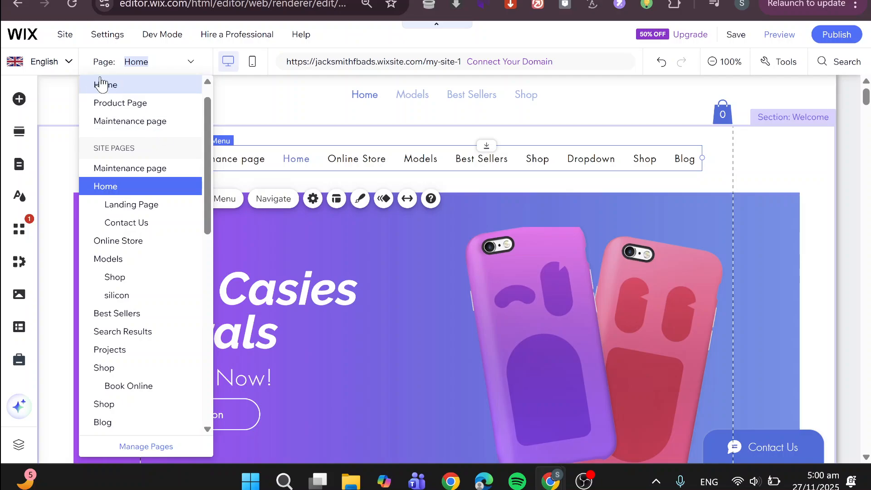
{"action": "left_click", "coordinate": [262, 84]}
{"action": "left_click", "coordinate": [223, 204]}
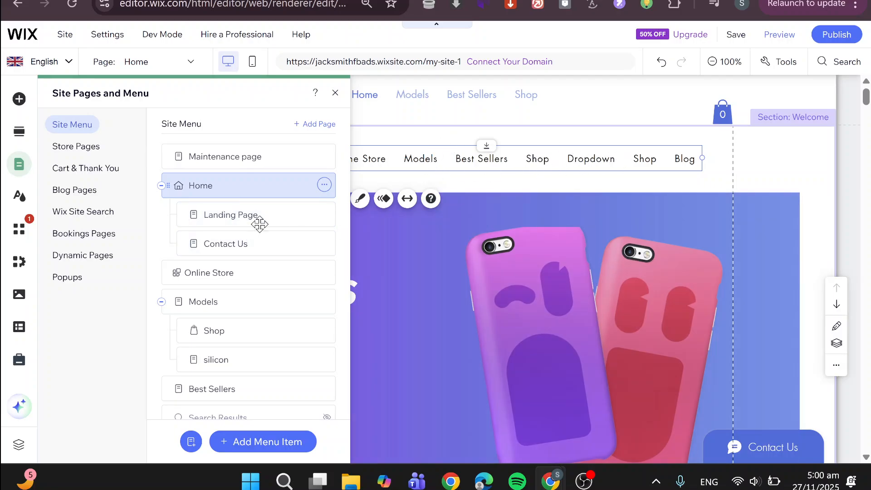
{"action": "scroll", "coordinate": [190, 187], "scroll_direction": "down", "scroll_amount": 2}
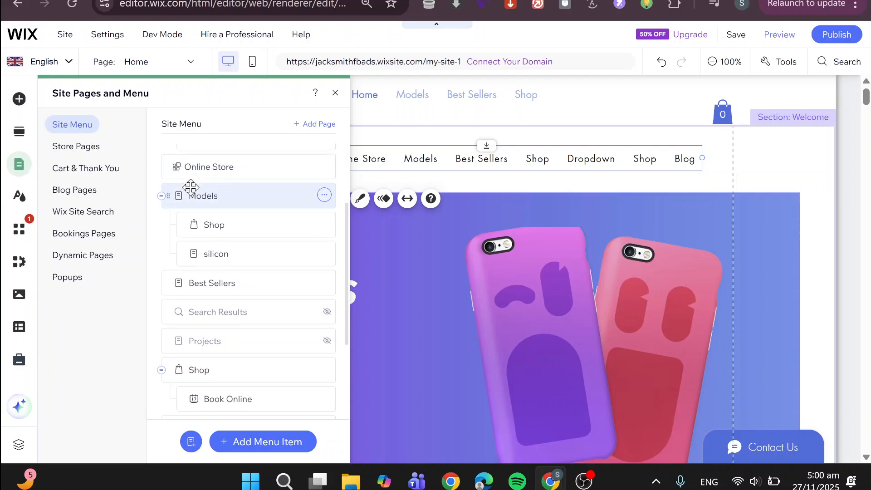
{"action": "scroll", "coordinate": [190, 187], "scroll_direction": "up", "scroll_amount": 3}
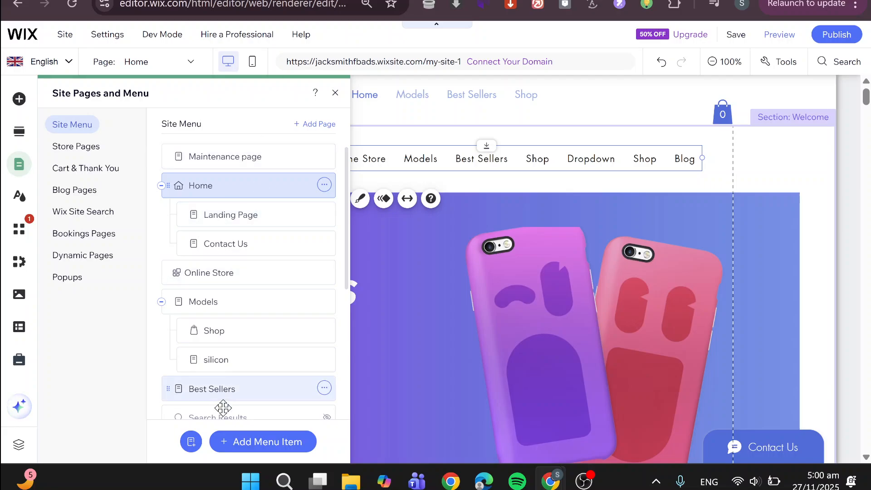
{"action": "left_click", "coordinate": [254, 442]}
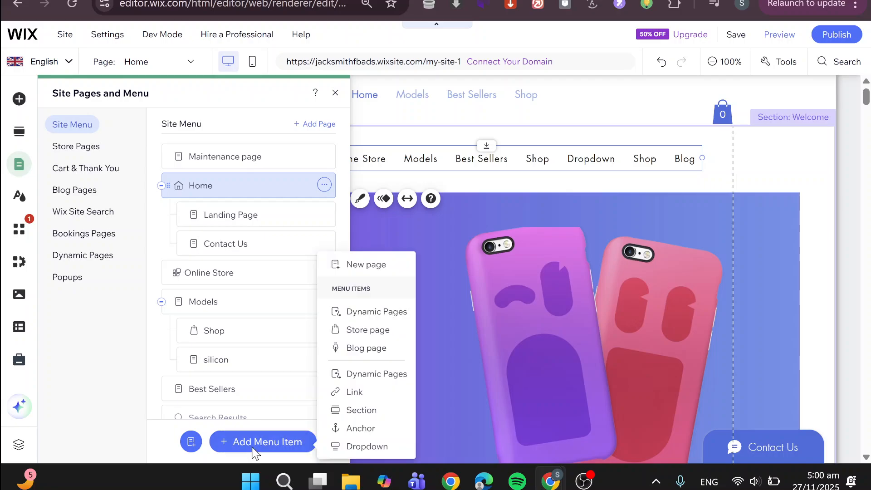
{"action": "left_click", "coordinate": [252, 446]}
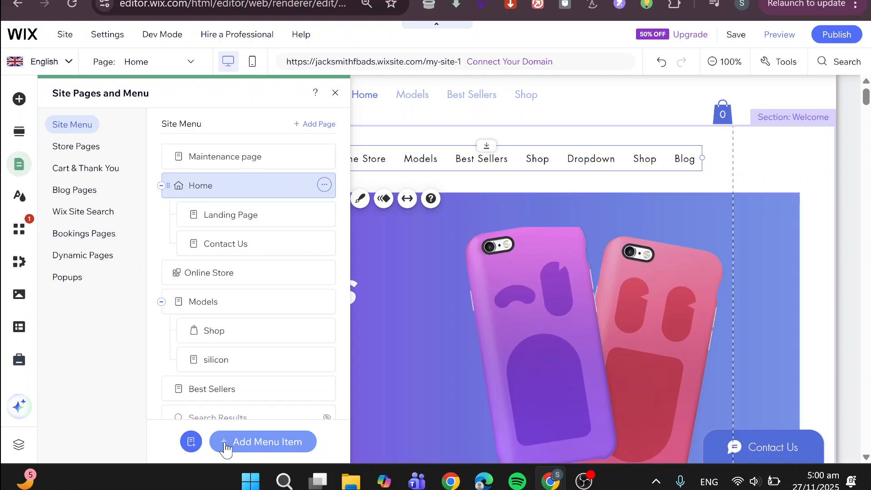
{"action": "left_click", "coordinate": [258, 443]}
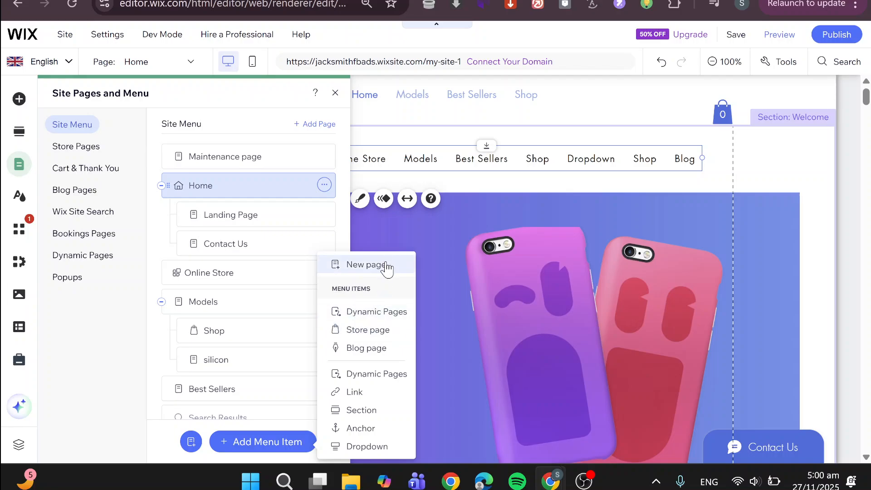
{"action": "left_click", "coordinate": [247, 132]}
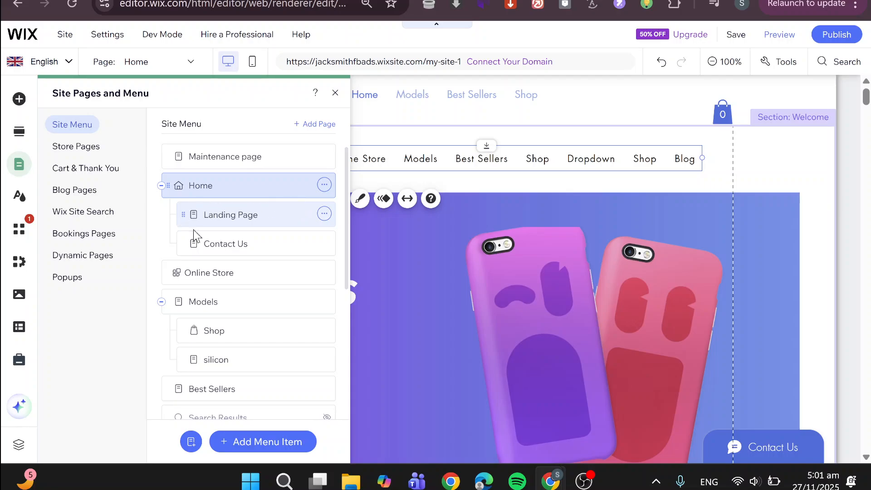
{"action": "left_click", "coordinate": [335, 93]}
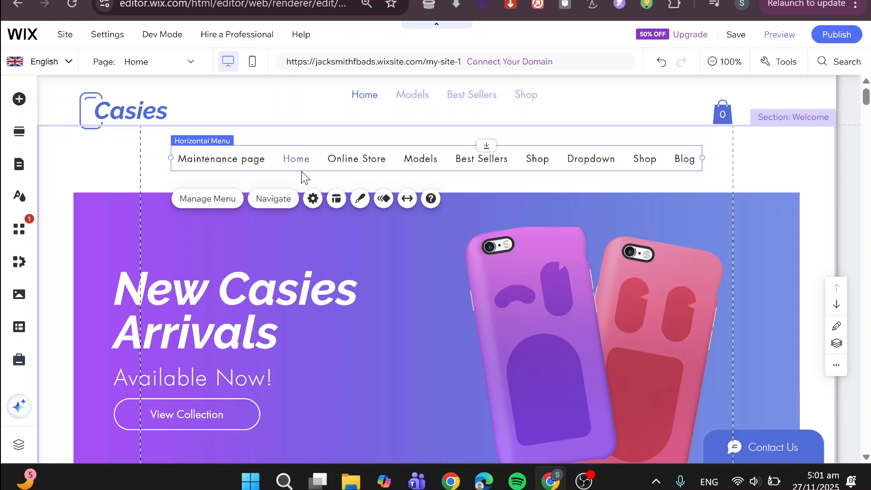
Step: Preview the site to check the horizontal menu and its items, and return to the editor
{"action": "left_click", "coordinate": [787, 40]}
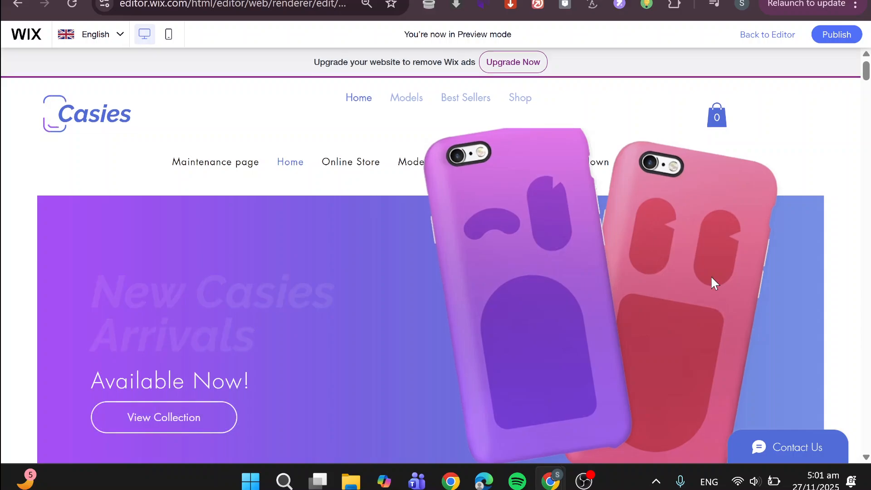
{"action": "scroll", "coordinate": [711, 278], "scroll_direction": "down", "scroll_amount": 5}
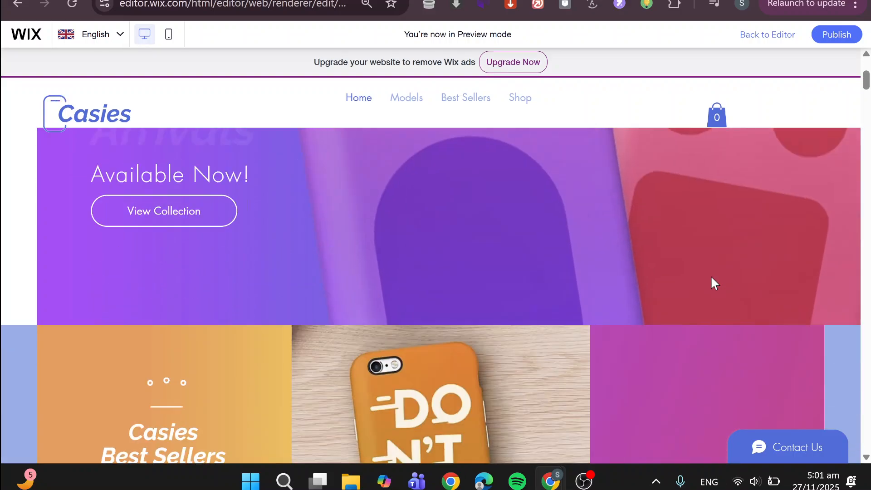
{"action": "scroll", "coordinate": [712, 278], "scroll_direction": "up", "scroll_amount": 5}
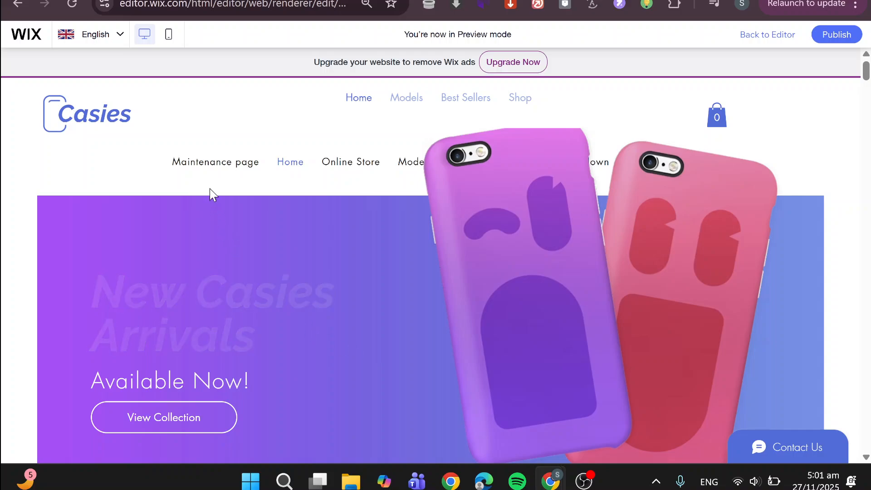
{"action": "mouse_move", "coordinate": [288, 142]}
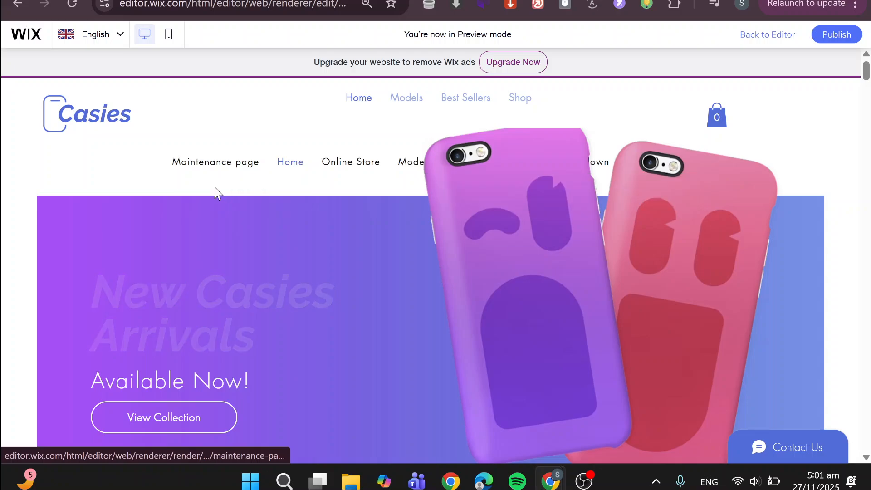
{"action": "mouse_move", "coordinate": [288, 179]}
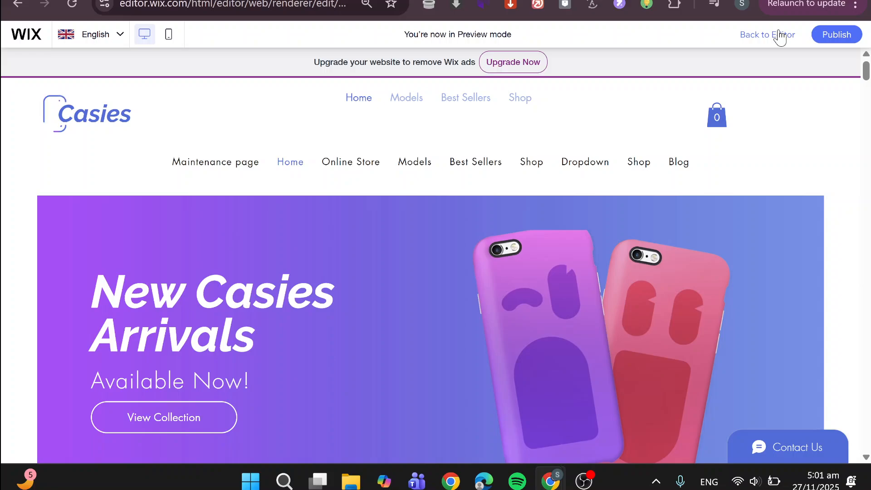
{"action": "left_click", "coordinate": [777, 35]}
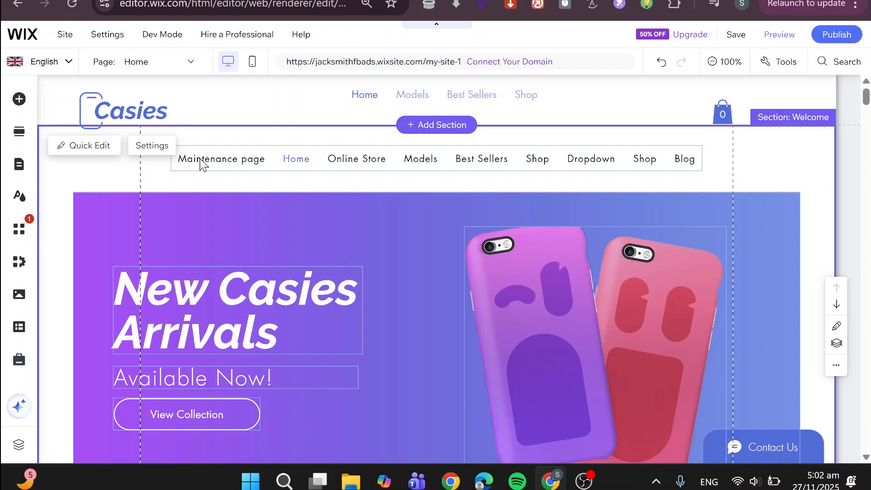
Step: In the site menu, make Best Sellers a subpage of Home and Online Store a subpage of Maintenance page
{"action": "left_click", "coordinate": [236, 160]}
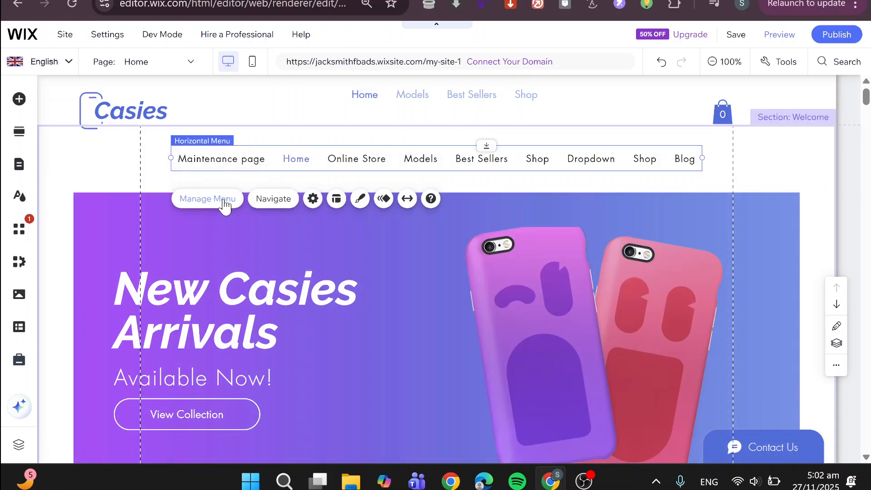
{"action": "left_click", "coordinate": [224, 200]}
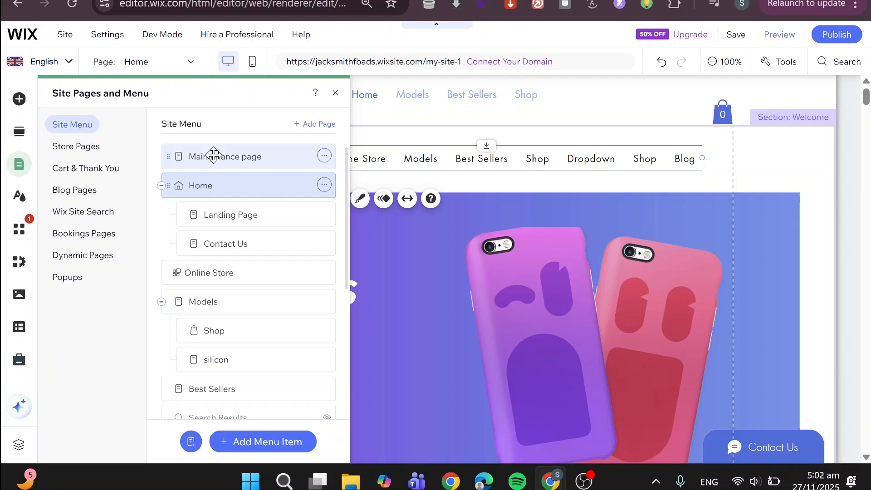
{"action": "scroll", "coordinate": [272, 289], "scroll_direction": "down", "scroll_amount": 2}
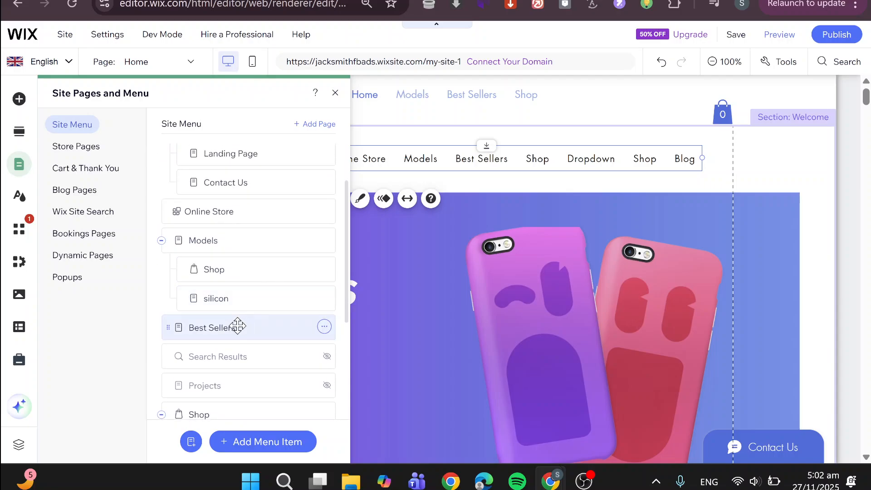
{"action": "left_click_drag", "start_coordinate": [236, 326], "coordinate": [240, 212]}
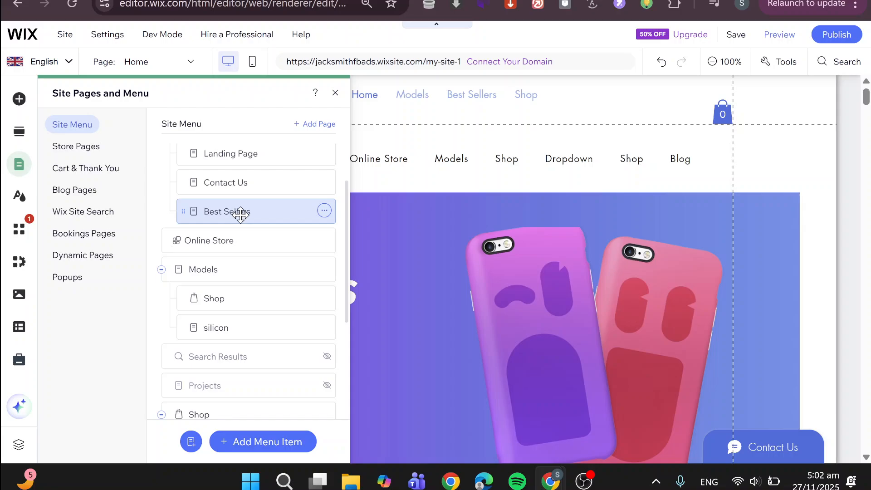
{"action": "scroll", "coordinate": [240, 214], "scroll_direction": "up", "scroll_amount": 2}
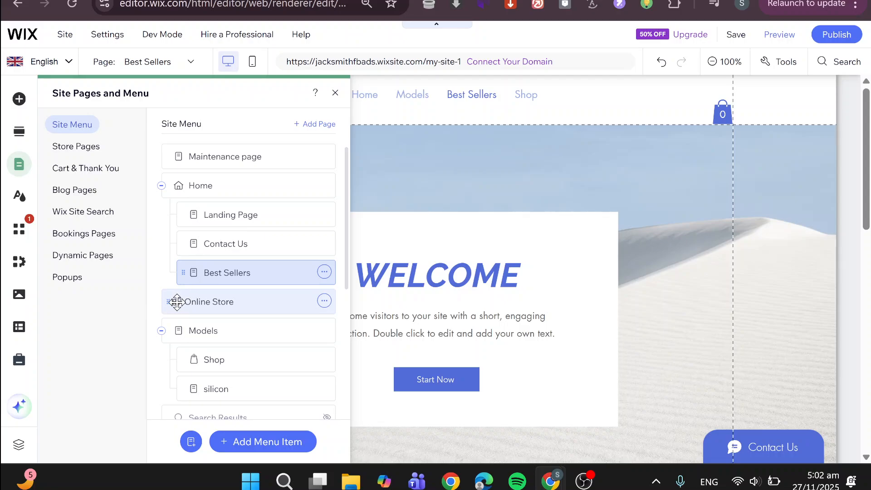
{"action": "left_click_drag", "start_coordinate": [176, 302], "coordinate": [167, 180]}
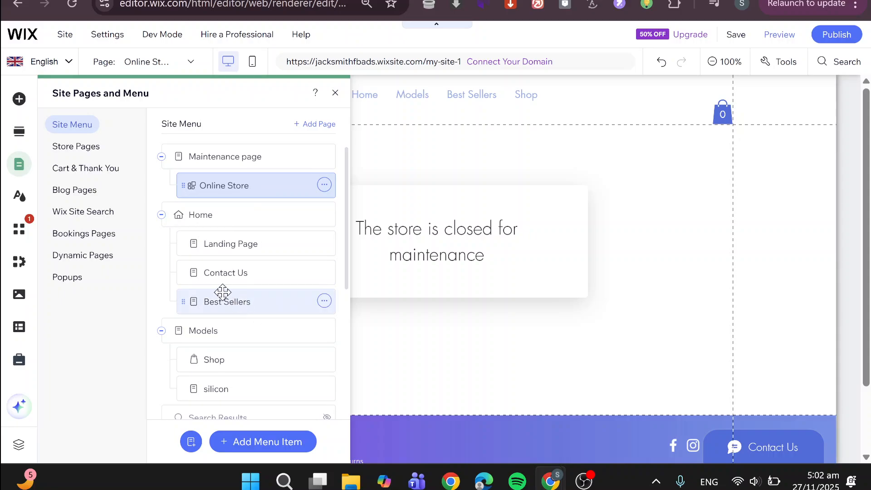
Step: Move the Shop page listed between Dropdown and Blog under Maintenance page, directly below Online Store
{"action": "scroll", "coordinate": [220, 277], "scroll_direction": "down", "scroll_amount": 5}
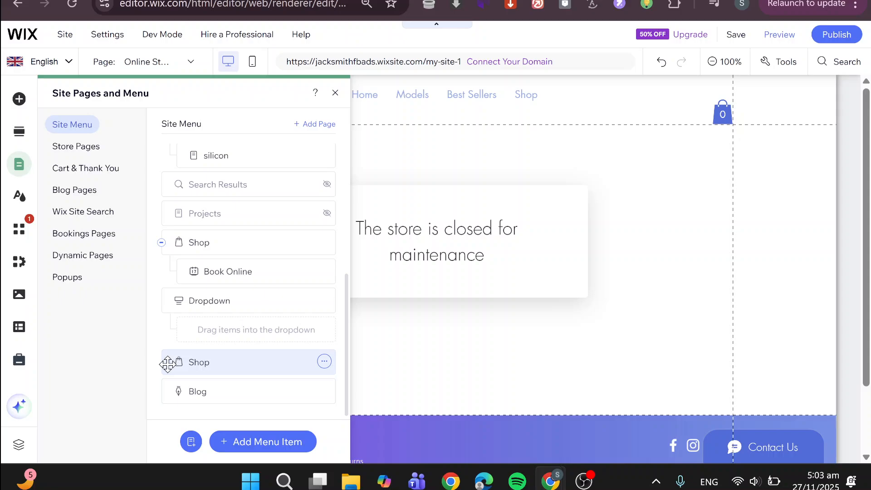
{"action": "left_click_drag", "start_coordinate": [165, 361], "coordinate": [168, 196]}
{"action": "scroll", "coordinate": [188, 204], "scroll_direction": "up", "scroll_amount": 4}
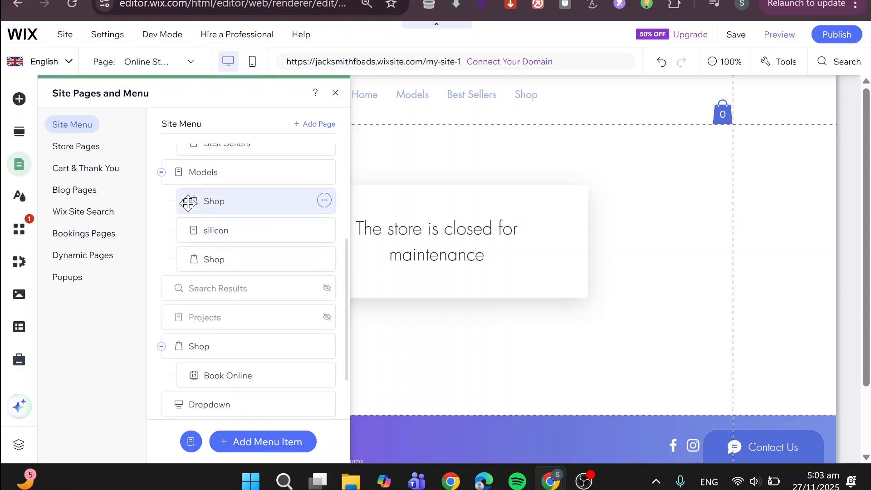
{"action": "scroll", "coordinate": [188, 203], "scroll_direction": "up", "scroll_amount": 2}
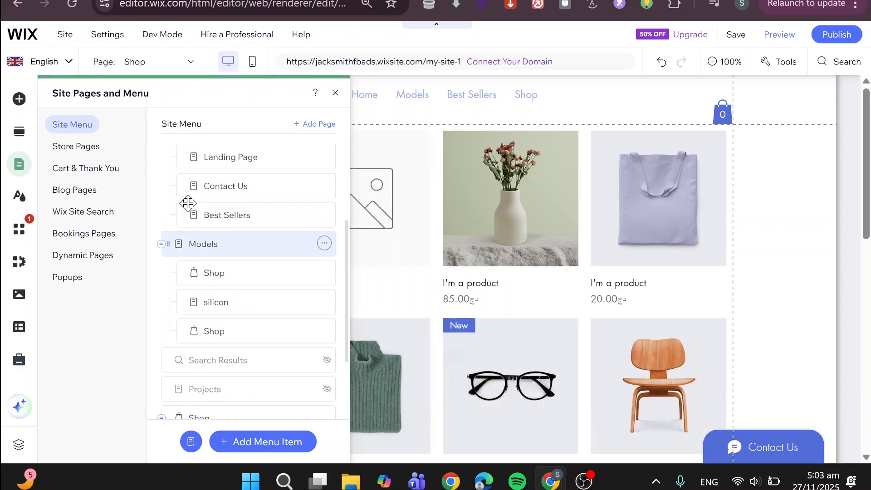
{"action": "left_click_drag", "start_coordinate": [185, 346], "coordinate": [172, 253]}
{"action": "scroll", "coordinate": [173, 250], "scroll_direction": "up", "scroll_amount": 2}
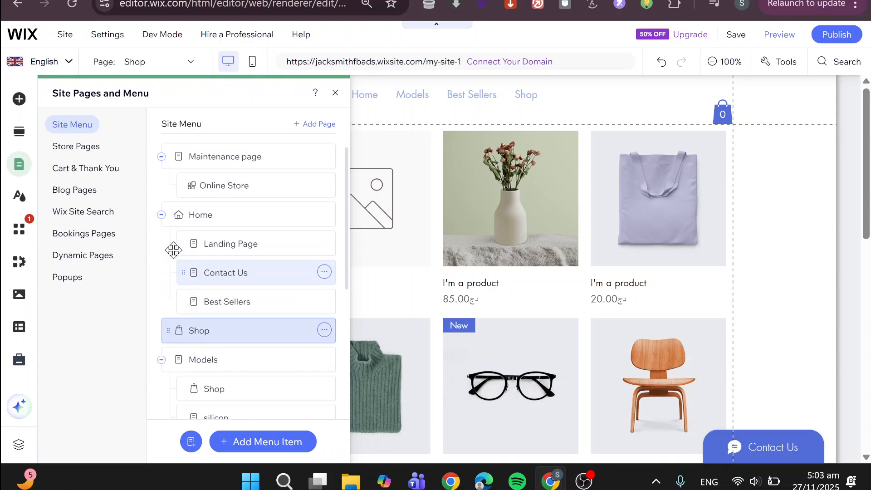
{"action": "left_click_drag", "start_coordinate": [168, 330], "coordinate": [201, 209]}
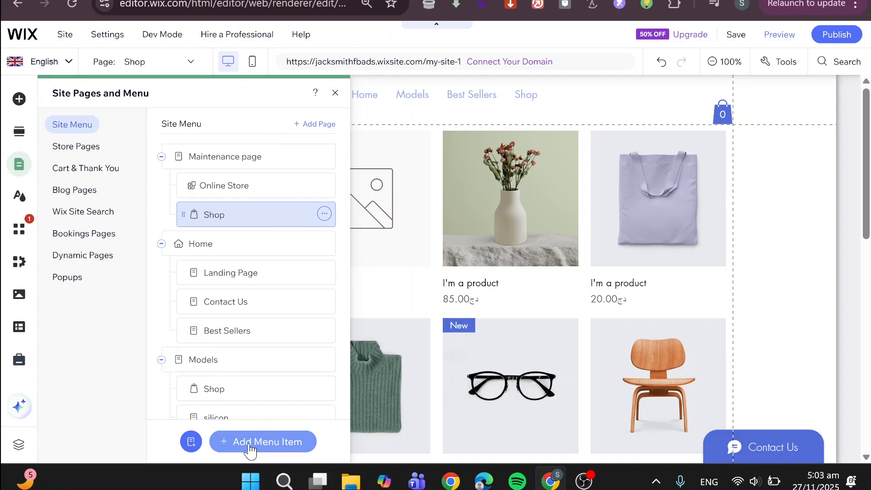
{"action": "left_click", "coordinate": [274, 444]}
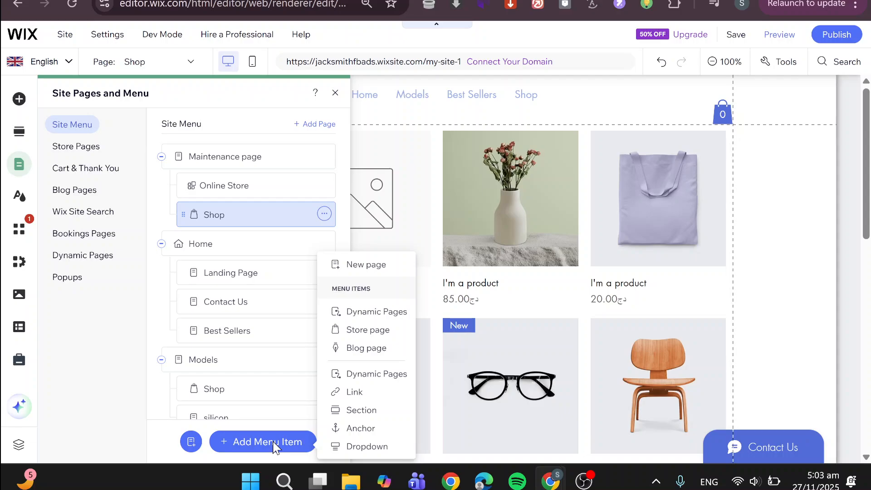
{"action": "left_click", "coordinate": [375, 393]}
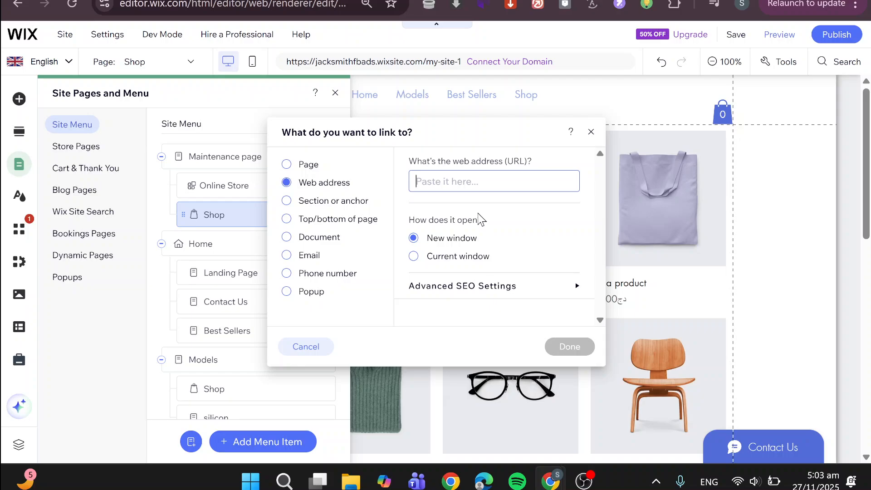
{"action": "type", "text": "ww"}
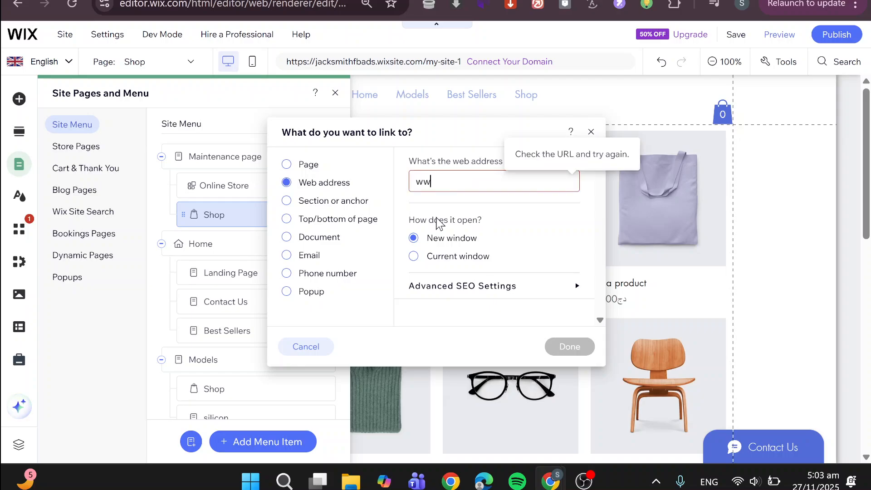
{"action": "type", "text": "w.can"}
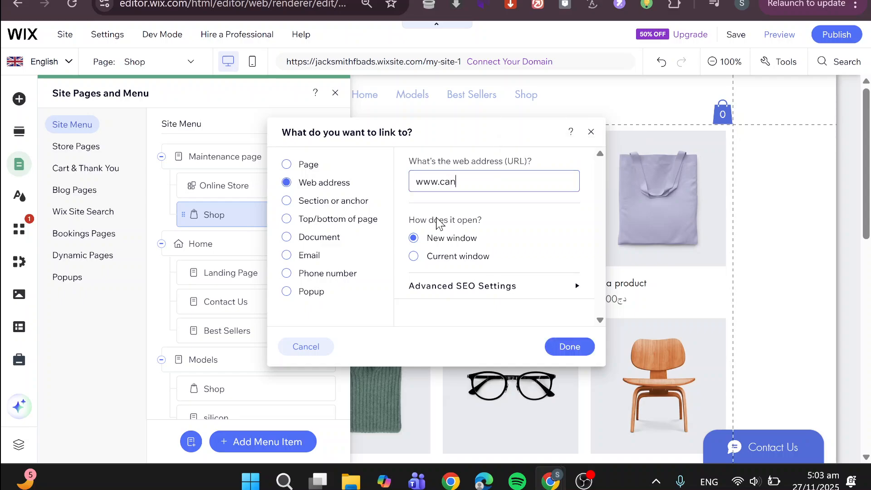
{"action": "type", "text": "va.com"}
{"action": "left_click", "coordinate": [566, 348]}
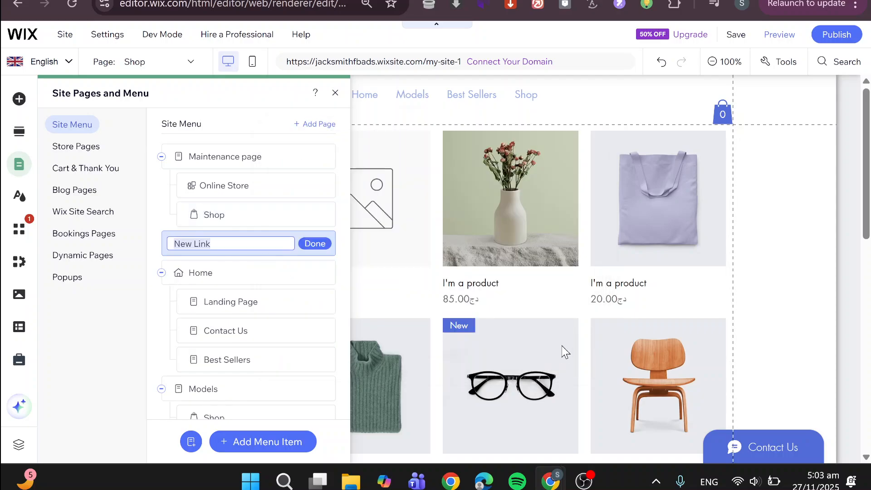
Step: Name the new link Canva and nest it under Maintenance page, between Online Store and Shop
{"action": "type", "text": "C"}
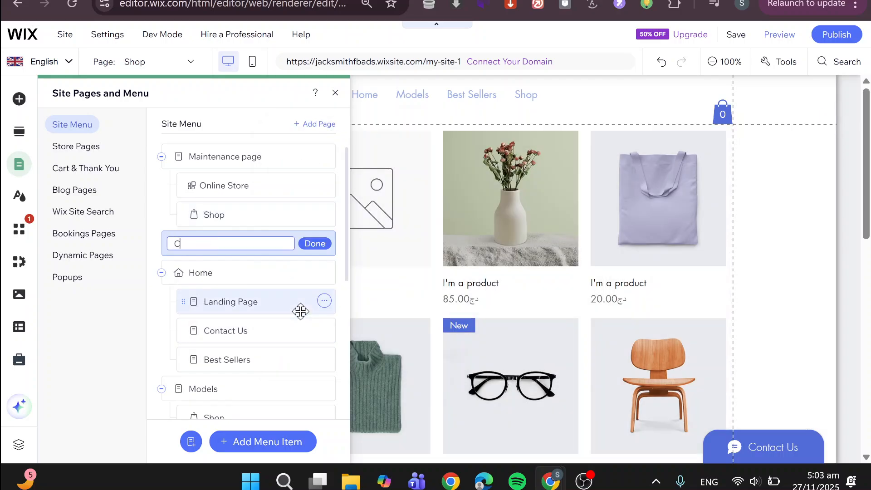
{"action": "type", "text": "anva"}
{"action": "key", "text": "Return"}
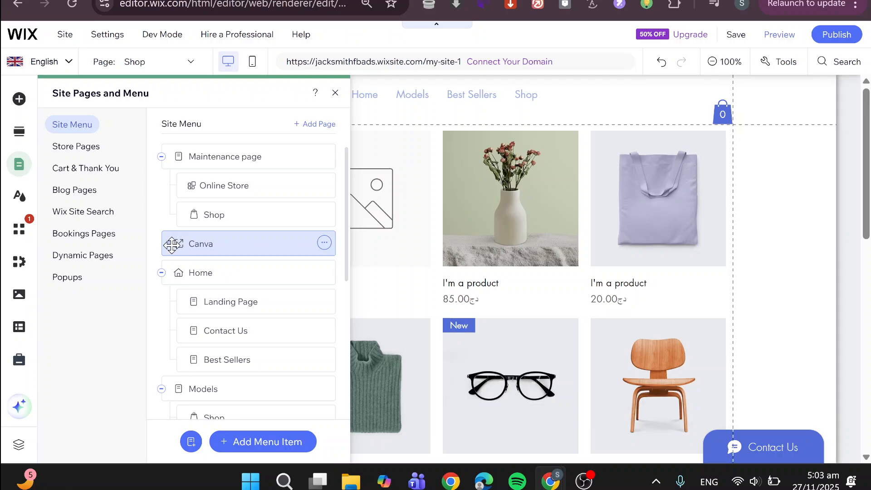
{"action": "left_click_drag", "start_coordinate": [166, 245], "coordinate": [193, 220]}
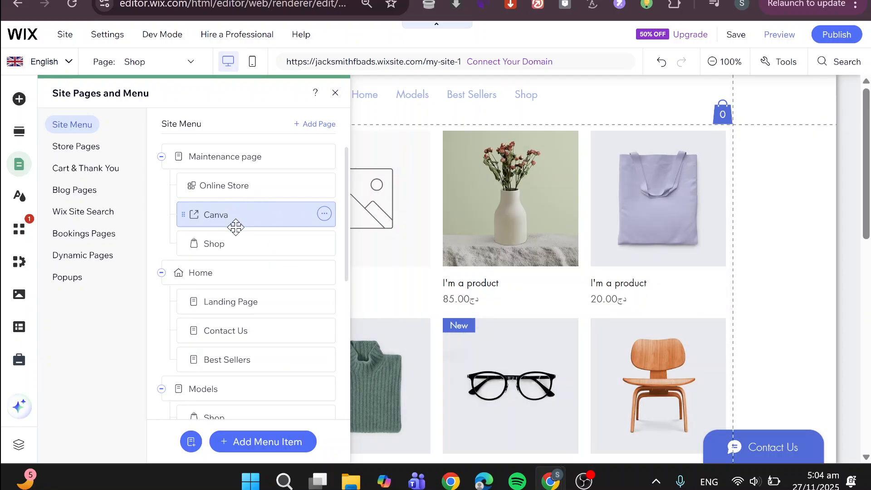
Step: Add a dropdown item to the site menu and name it Folder 1
{"action": "left_click", "coordinate": [293, 447]}
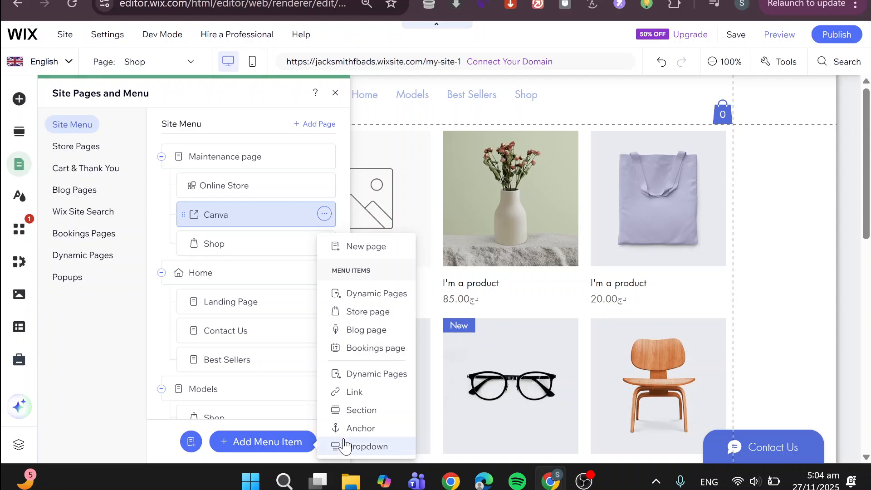
{"action": "left_click", "coordinate": [167, 221]}
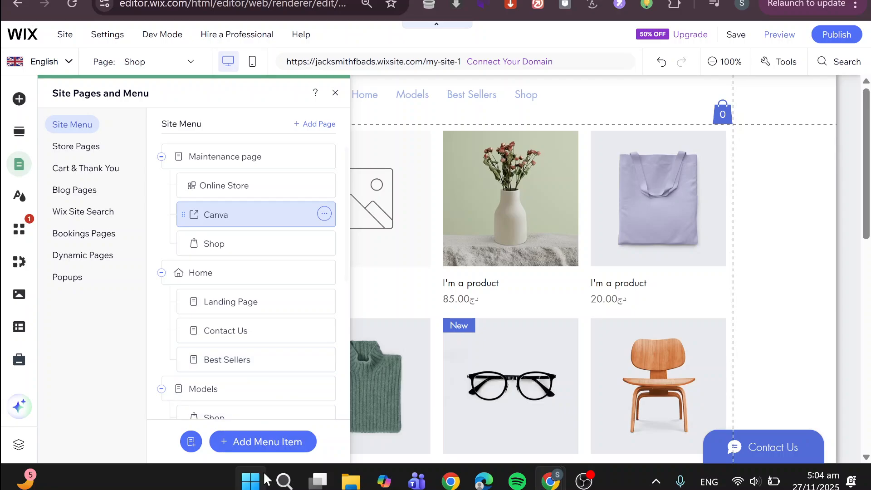
{"action": "left_click", "coordinate": [275, 451]}
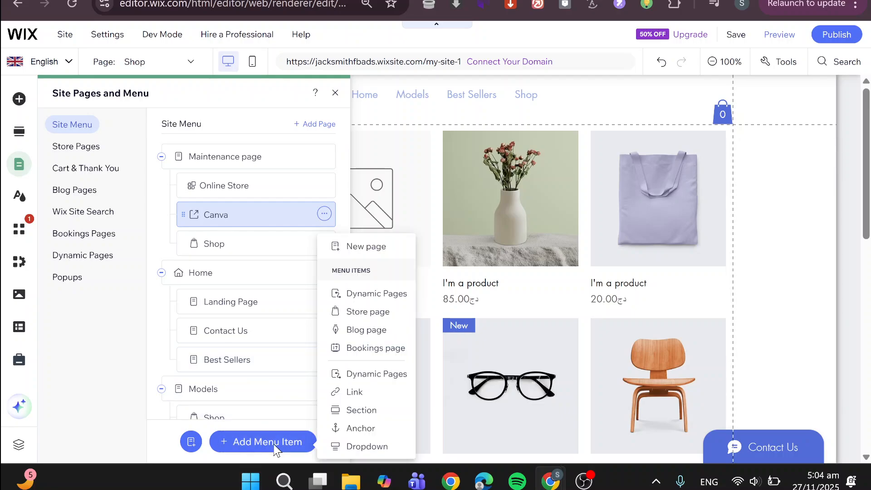
{"action": "left_click", "coordinate": [341, 447]}
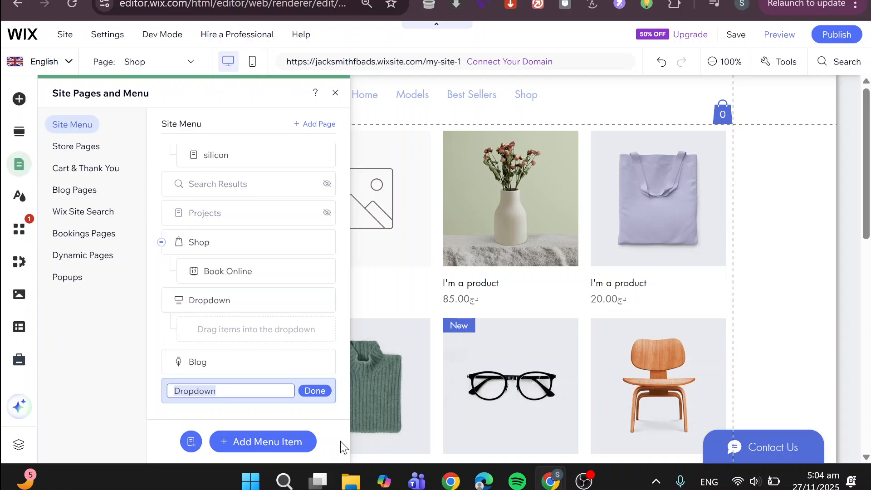
{"action": "type", "text": "D"}
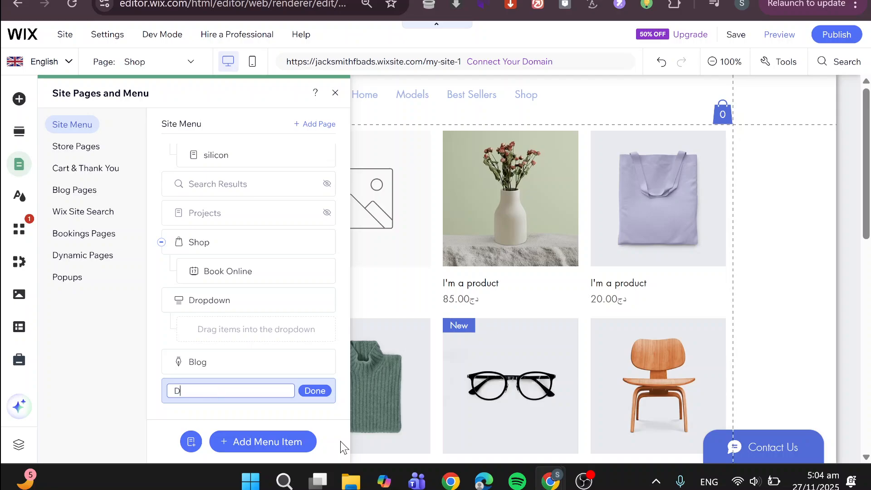
{"action": "key", "text": "BackSpace"}
{"action": "type", "text": "Folder 1"}
{"action": "key", "text": "Return"}
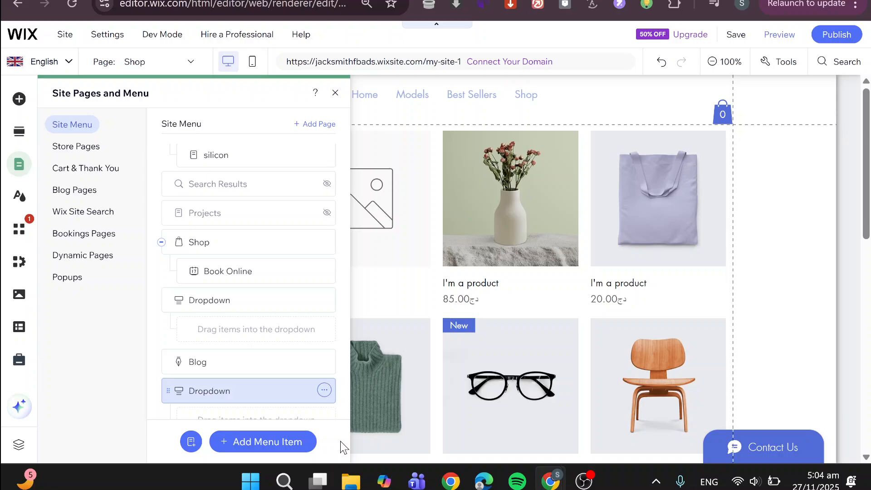
Step: Move the Blog page into the Folder 1 dropdown, and open the Home page in the editor with the site menu panel closed
{"action": "scroll", "coordinate": [293, 347], "scroll_direction": "down", "scroll_amount": 1}
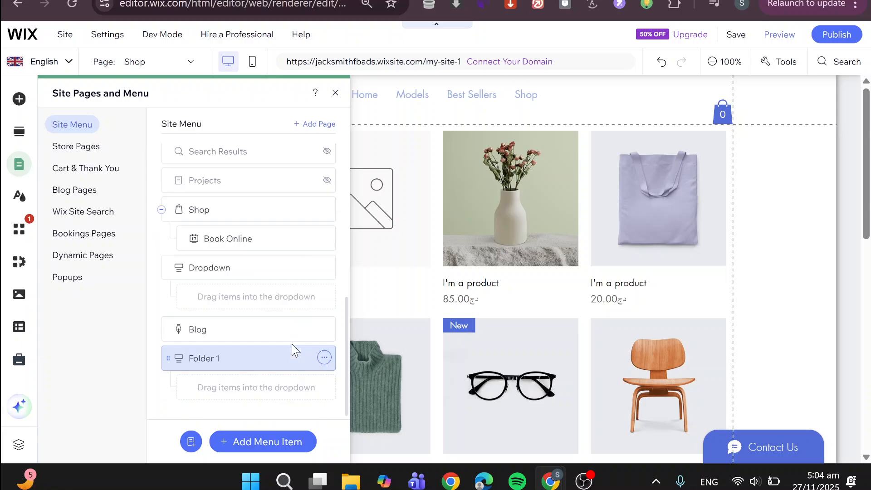
{"action": "left_click_drag", "start_coordinate": [225, 341], "coordinate": [225, 383]}
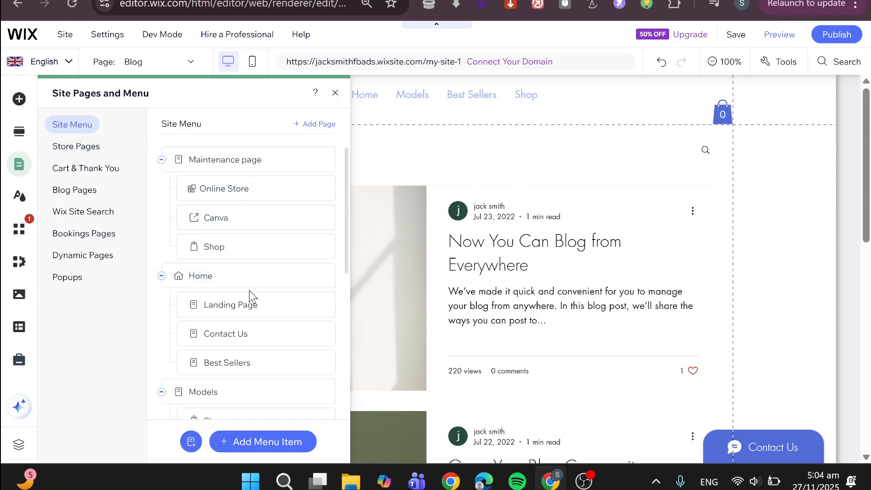
{"action": "left_click", "coordinate": [223, 273]}
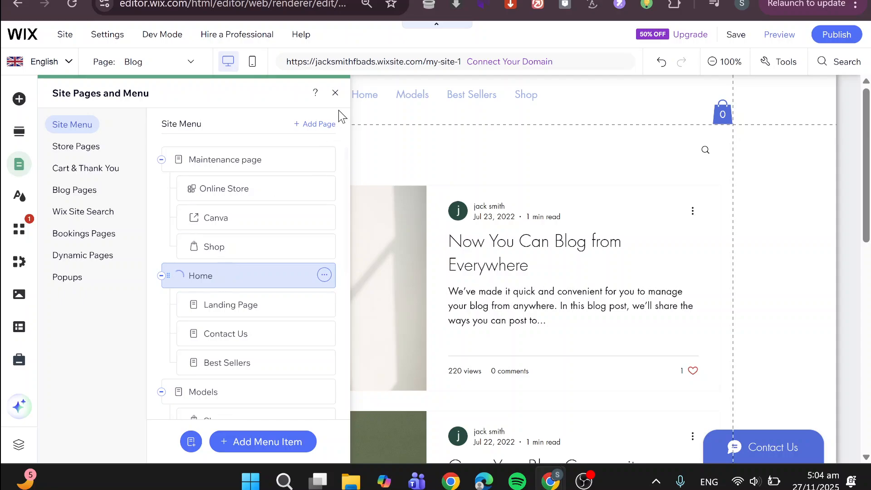
{"action": "left_click", "coordinate": [336, 94]}
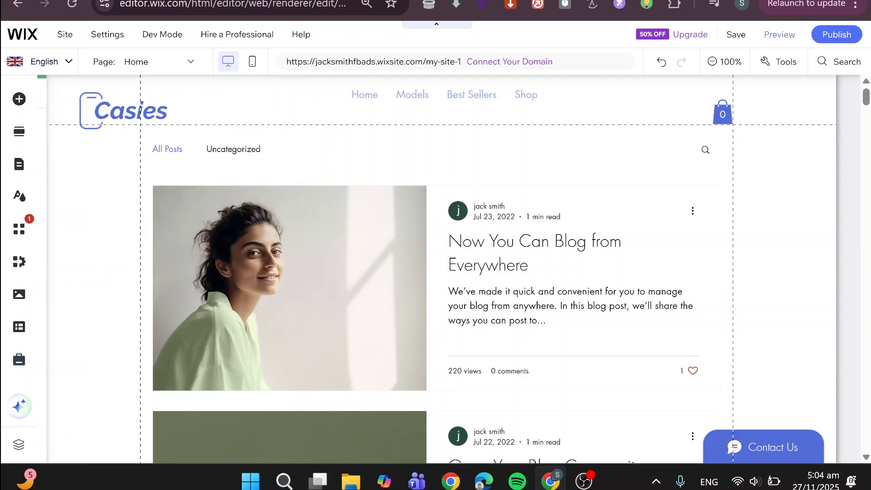